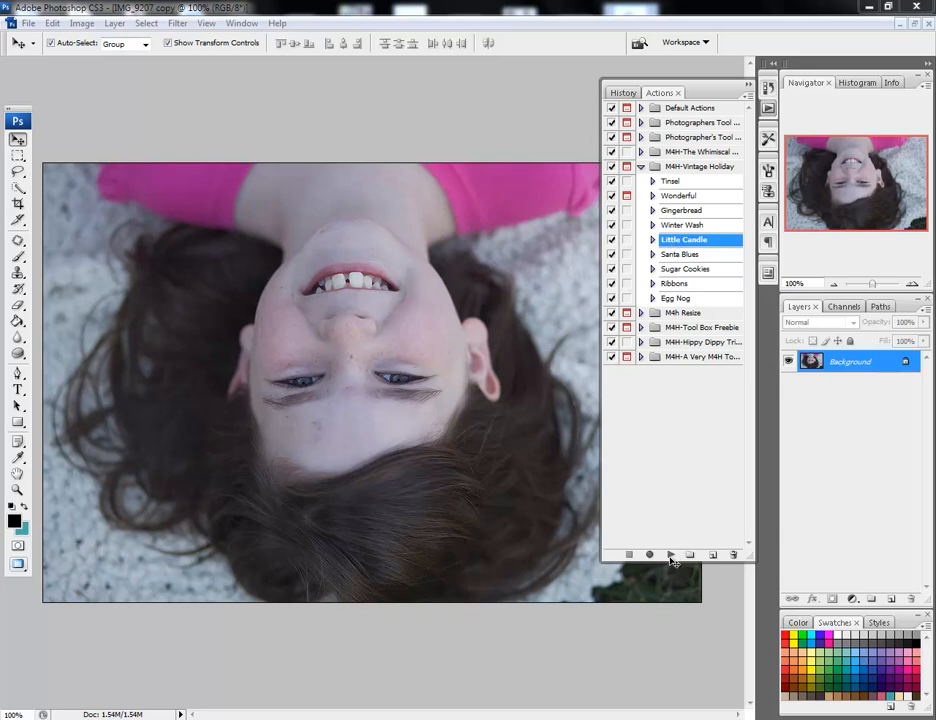
# Step: Run the Little Candle action on the portrait and set the resulting Vignette layer's opacity to 20%
pyautogui.click(670, 555)
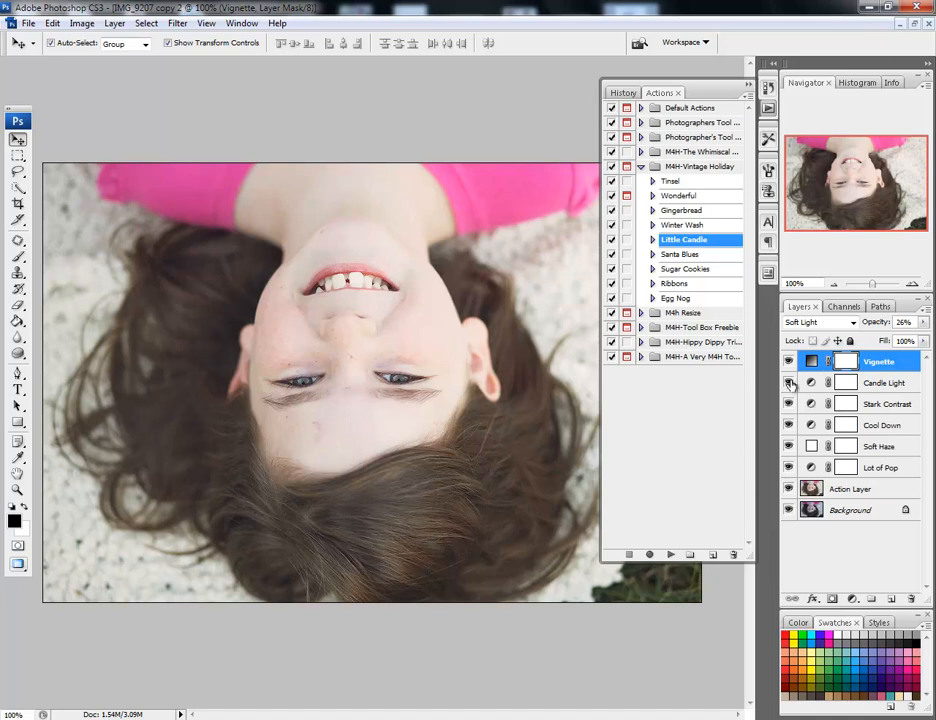
pyautogui.click(789, 363)
pyautogui.click(789, 363)
pyautogui.click(789, 468)
pyautogui.click(790, 468)
pyautogui.click(923, 322)
pyautogui.moveTo(870, 341)
pyautogui.mouseDown()
pyautogui.moveTo(888, 343)
pyautogui.moveTo(864, 348)
pyautogui.mouseUp()
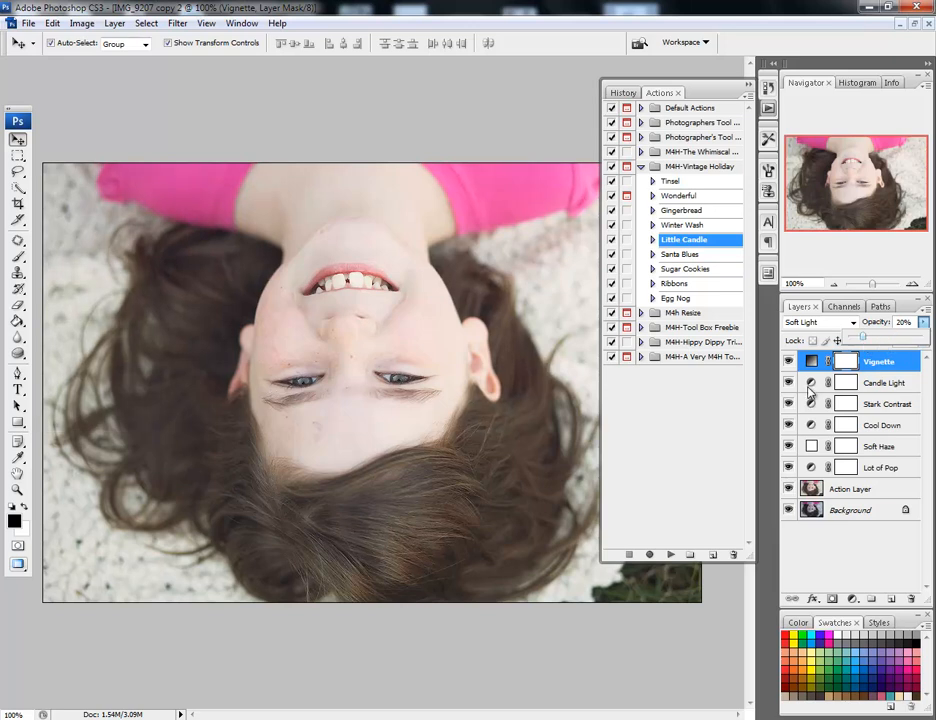
# Step: Raise the saturation slightly in the Candle Light layer's Hue/Saturation adjustment
pyautogui.doubleClick(811, 386)
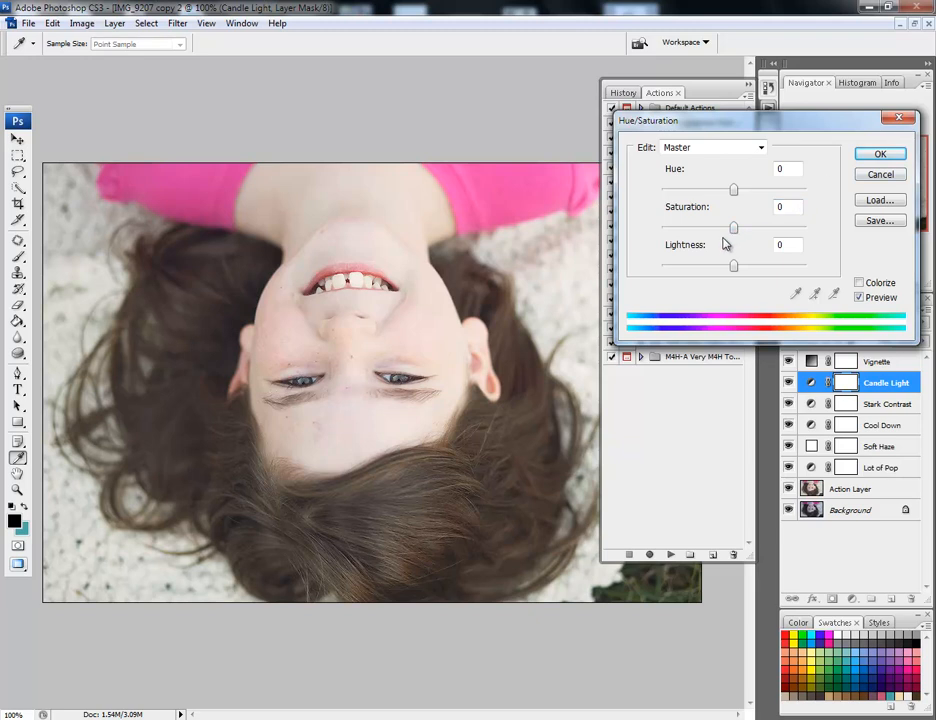
pyautogui.moveTo(733, 229)
pyautogui.mouseDown()
pyautogui.moveTo(715, 238)
pyautogui.moveTo(738, 235)
pyautogui.mouseUp()
pyautogui.click(871, 157)
# Step: Duplicate the Stark Contrast layer under its default name and flatten the image
pyautogui.click(792, 406)
pyautogui.click(792, 406)
pyautogui.click(810, 405)
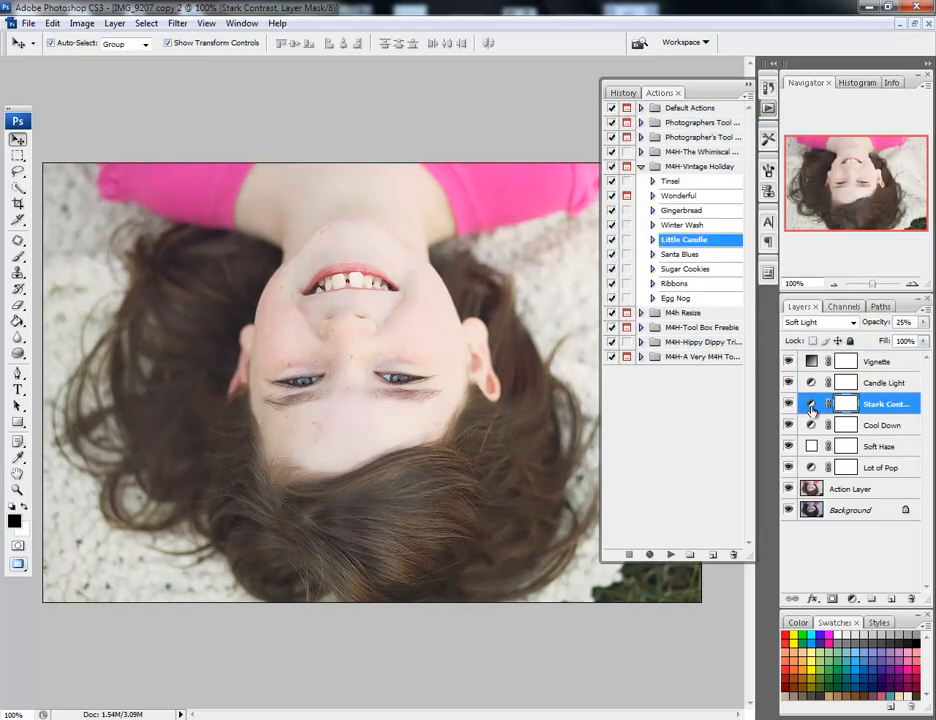
pyautogui.click(115, 23)
pyautogui.click(145, 53)
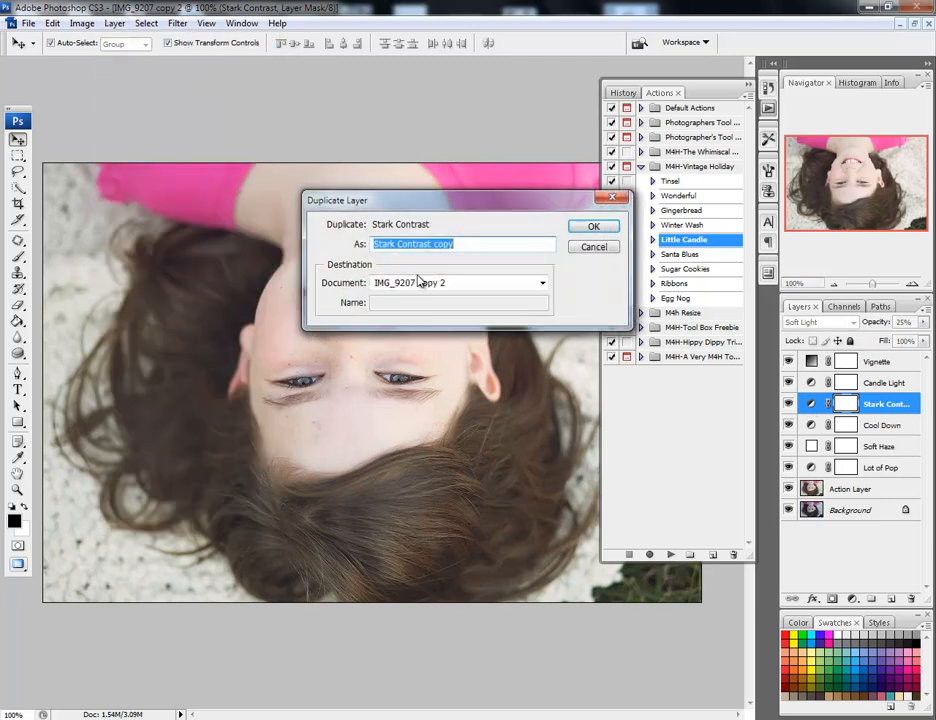
pyautogui.click(598, 225)
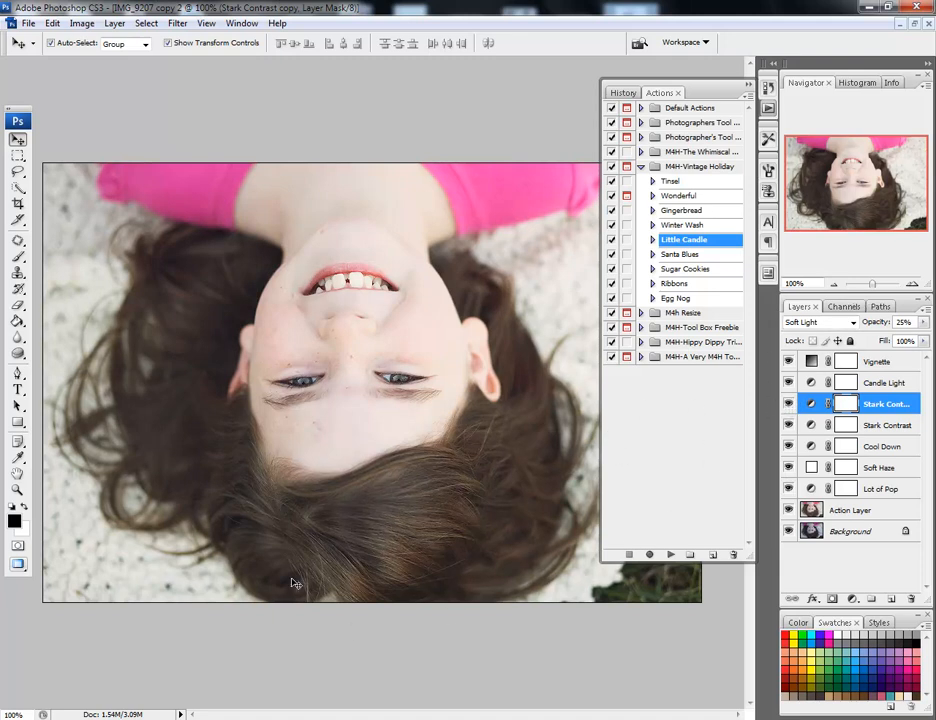
pyautogui.click(121, 27)
pyautogui.click(194, 501)
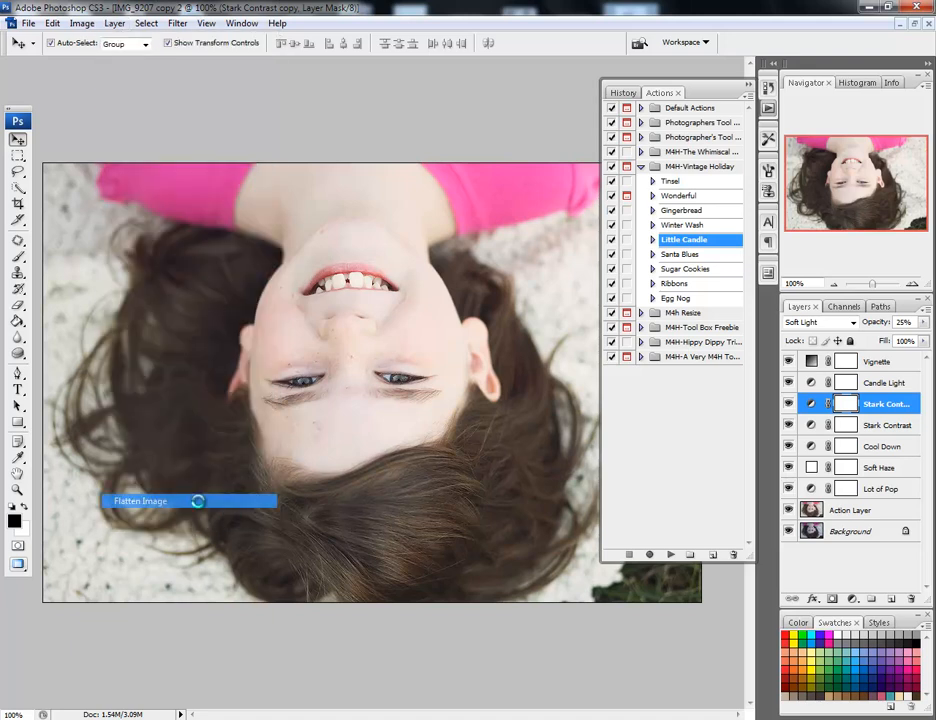
# Step: Run the Soft Pop action from the first Photographers Tool set and reduce its layer's opacity to 19%
pyautogui.click(641, 166)
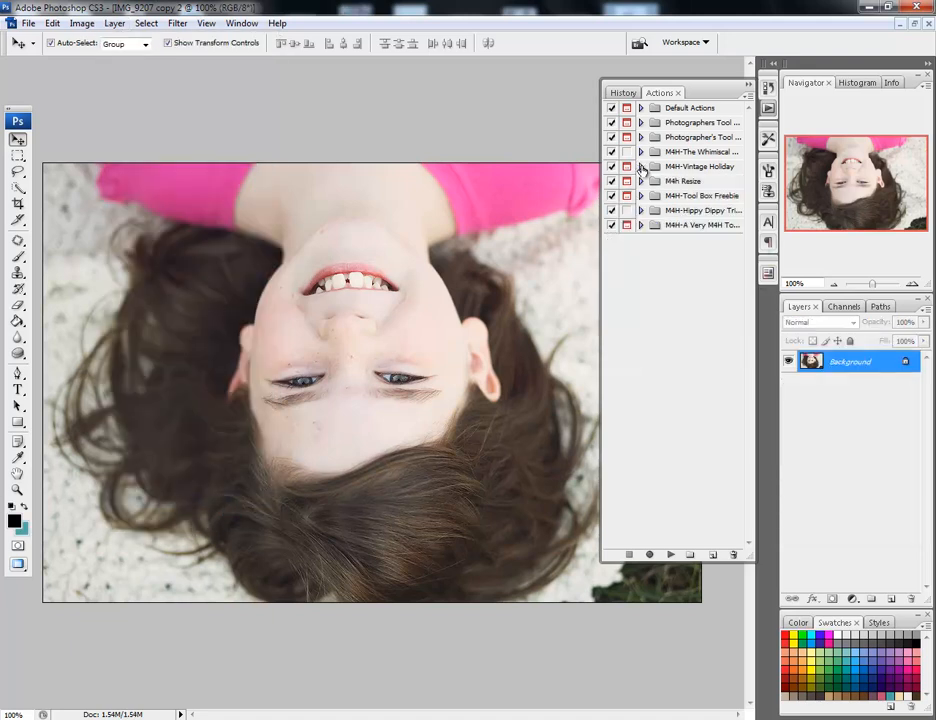
pyautogui.click(640, 122)
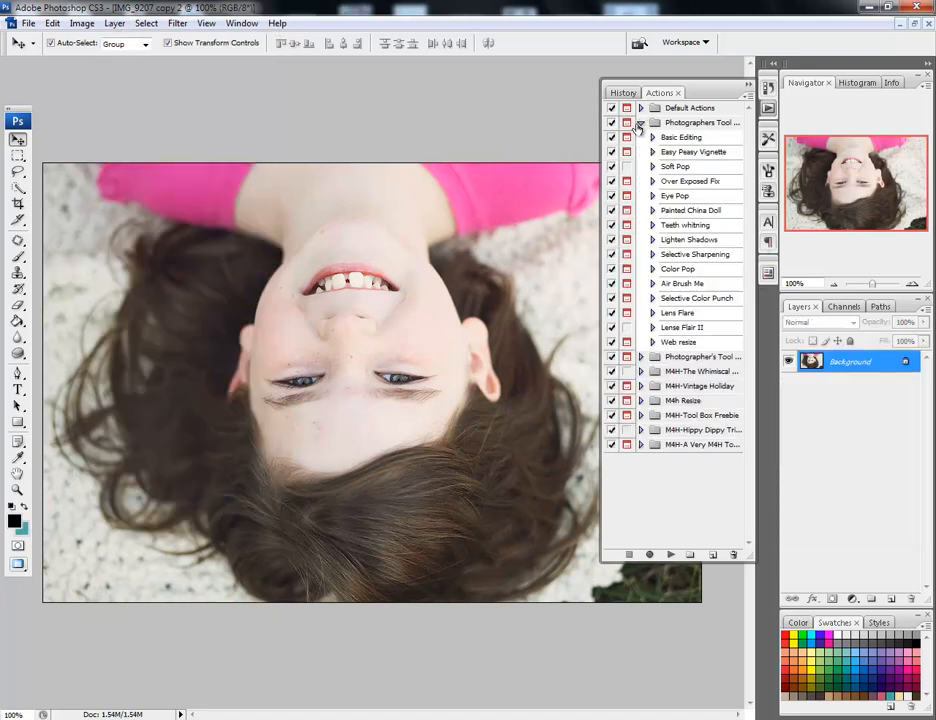
pyautogui.click(675, 166)
pyautogui.click(671, 554)
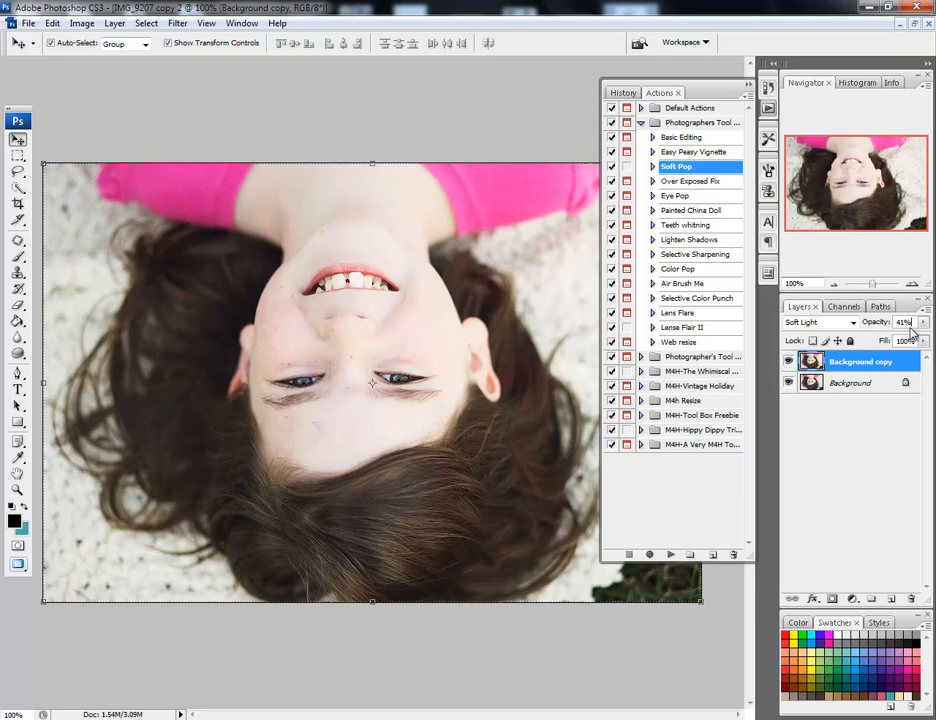
pyautogui.moveTo(922, 322); pyautogui.dragTo(855, 352)
pyautogui.click(789, 362)
pyautogui.click(789, 362)
# Step: Mask the Soft Pop effect off the face and central hair with a 152 px black brush, and flatten the image
pyautogui.click(834, 600)
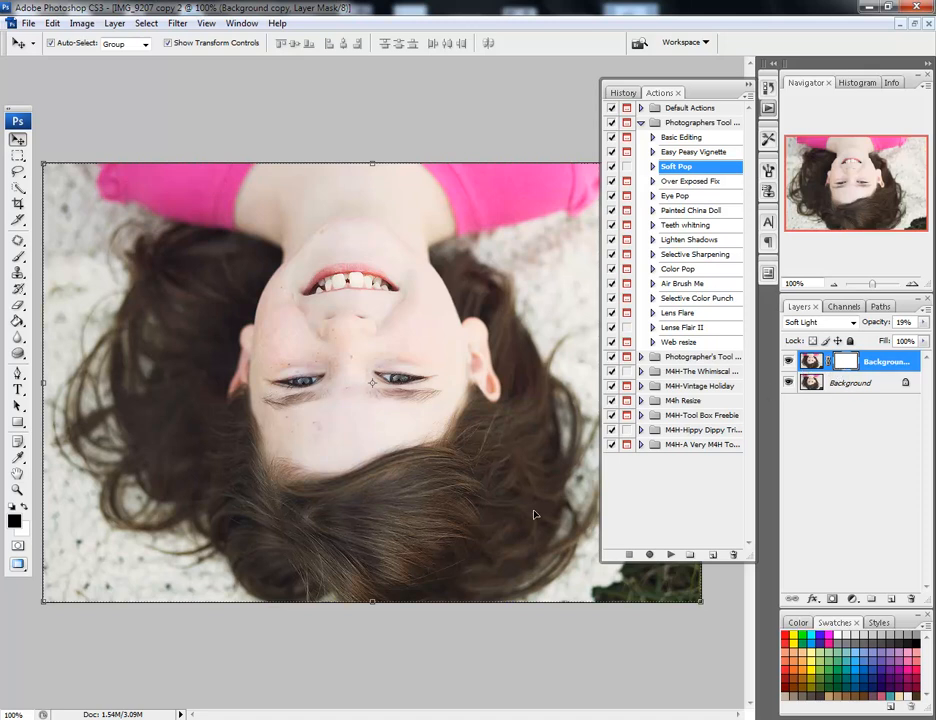
pyautogui.click(19, 257)
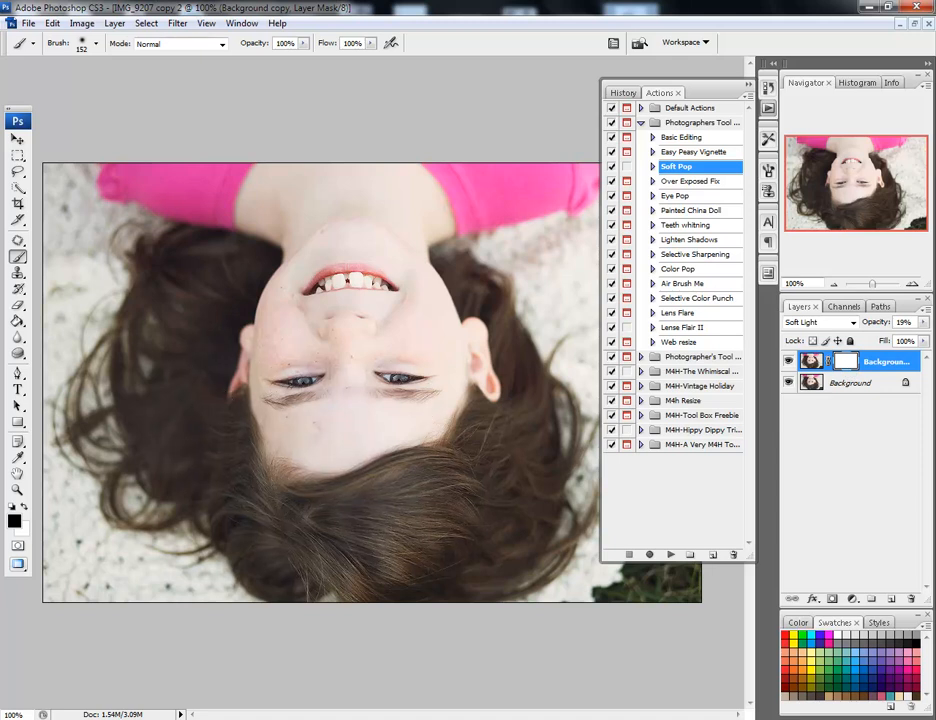
pyautogui.moveTo(368, 272)
pyautogui.mouseDown()
pyautogui.moveTo(512, 399)
pyautogui.moveTo(470, 520)
pyautogui.moveTo(387, 520)
pyautogui.mouseUp()
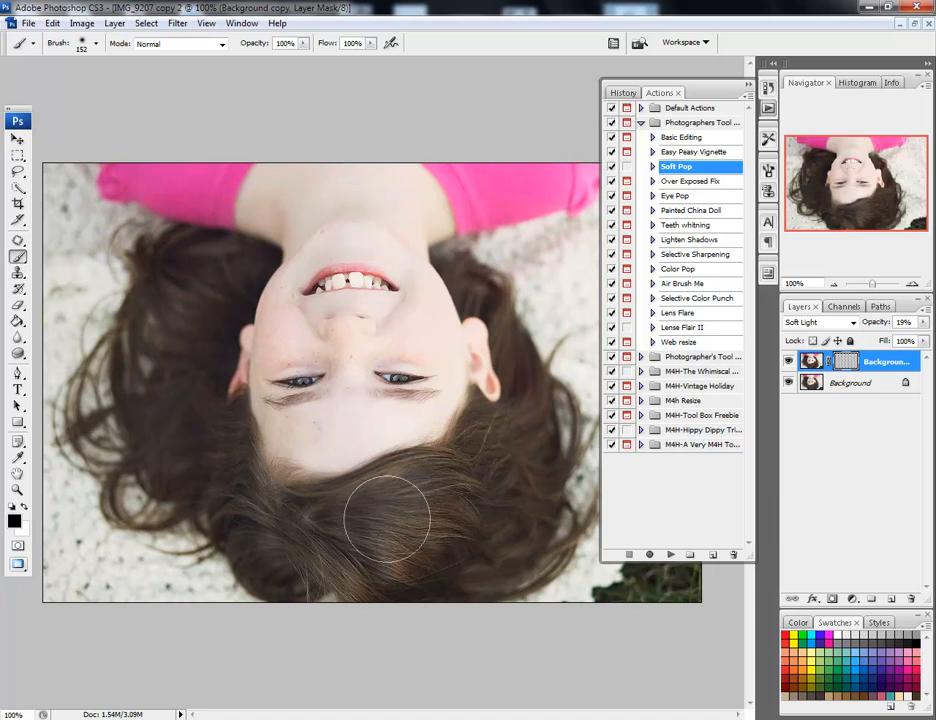
pyautogui.click(788, 362)
pyautogui.click(788, 364)
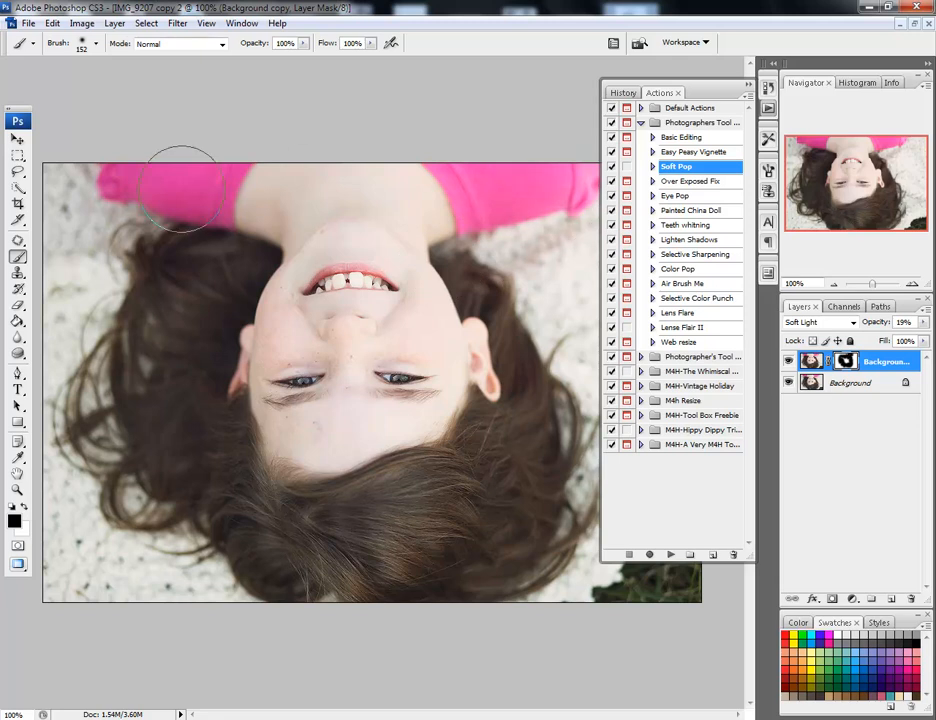
pyautogui.click(114, 22)
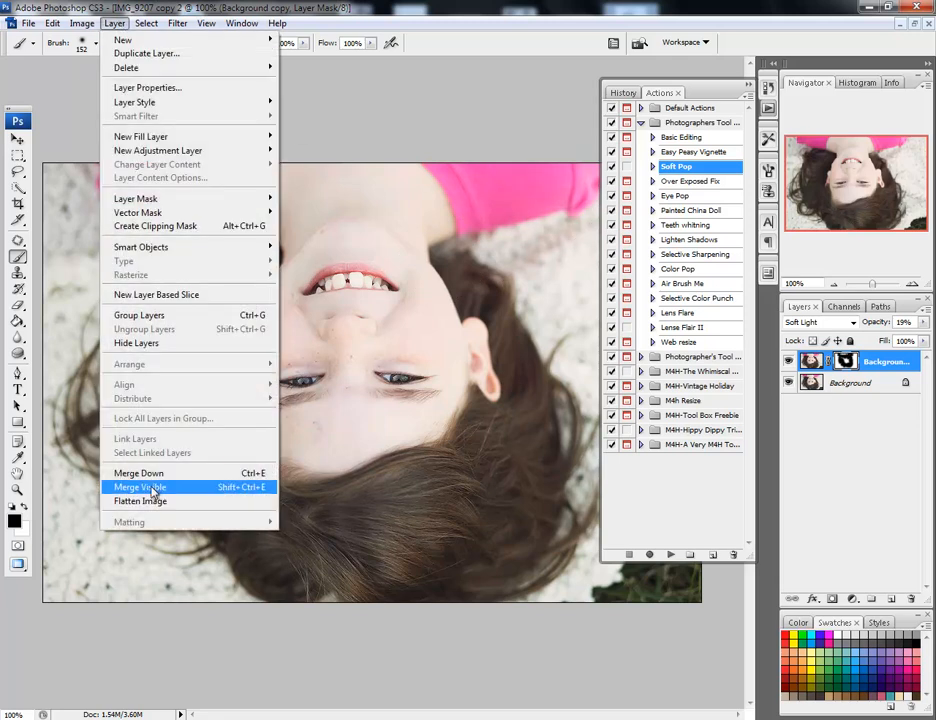
pyautogui.click(130, 369)
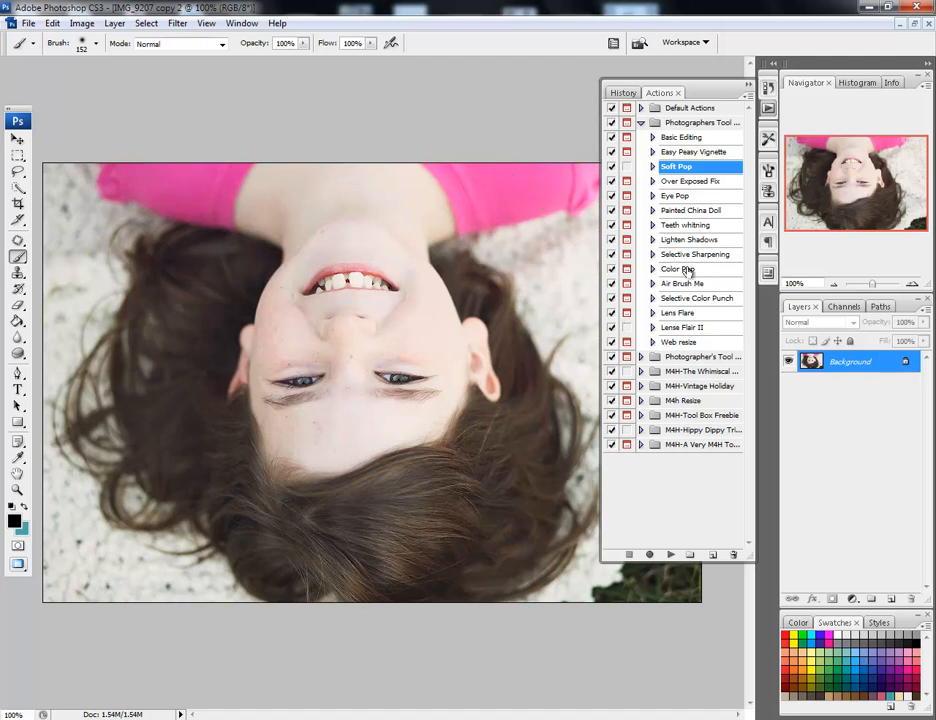
# Step: Start the Eye ballin it action from the M4H-A Very M4H set and halt it at the lasso instruction
pyautogui.click(640, 123)
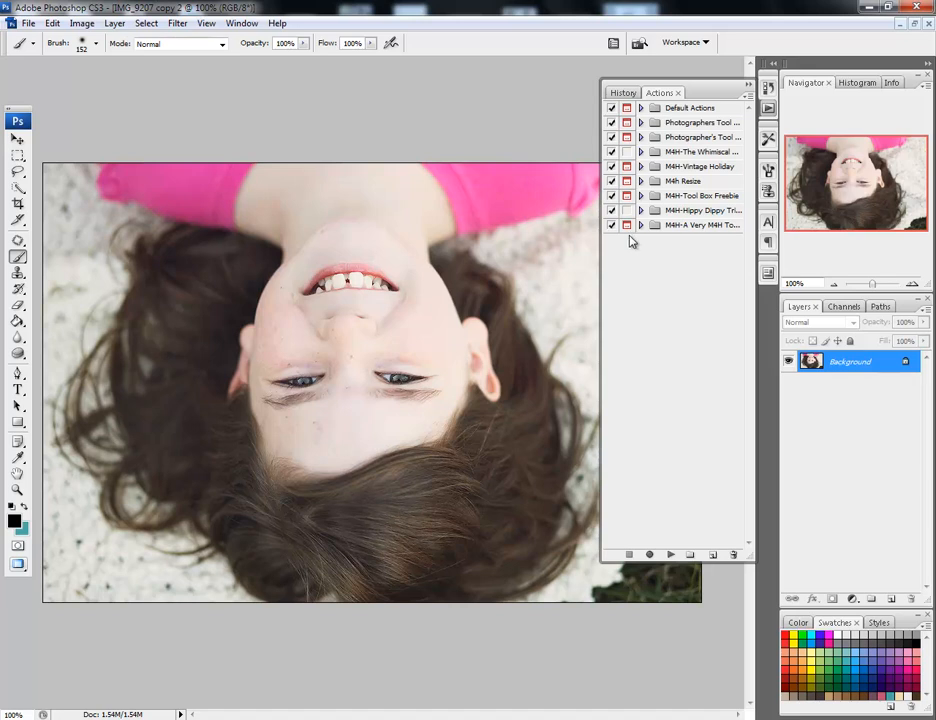
pyautogui.click(640, 196)
pyautogui.click(640, 196)
pyautogui.click(640, 226)
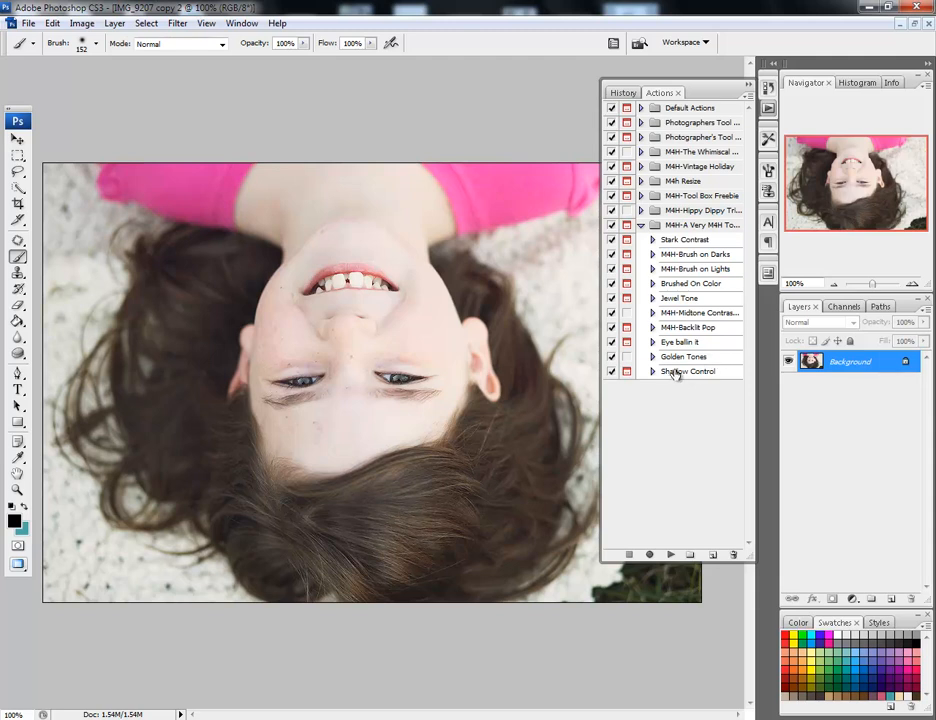
pyautogui.click(682, 342)
pyautogui.click(668, 556)
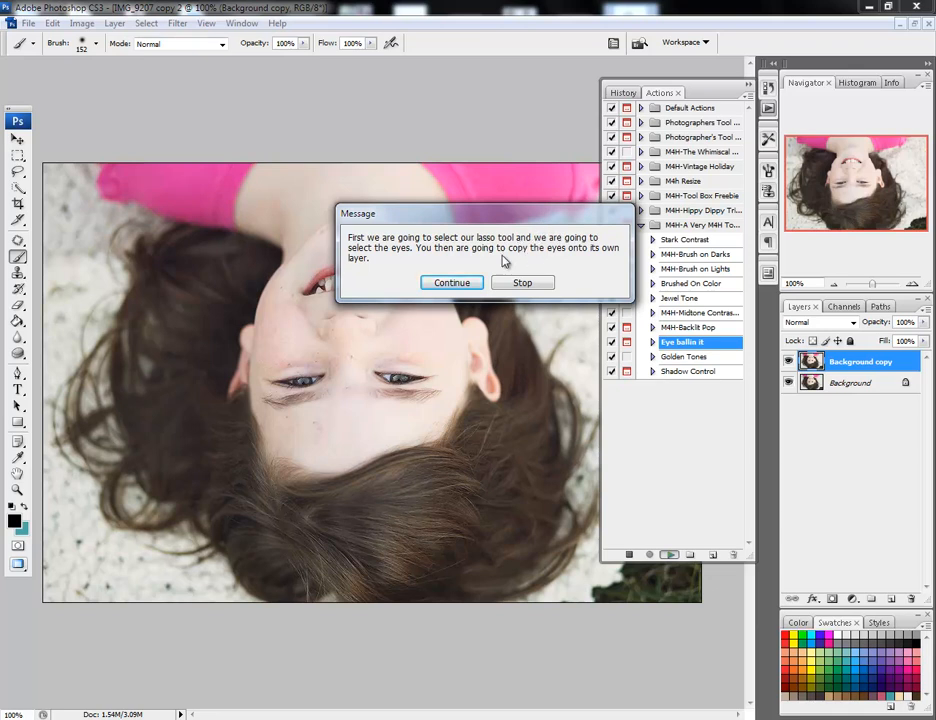
pyautogui.click(522, 283)
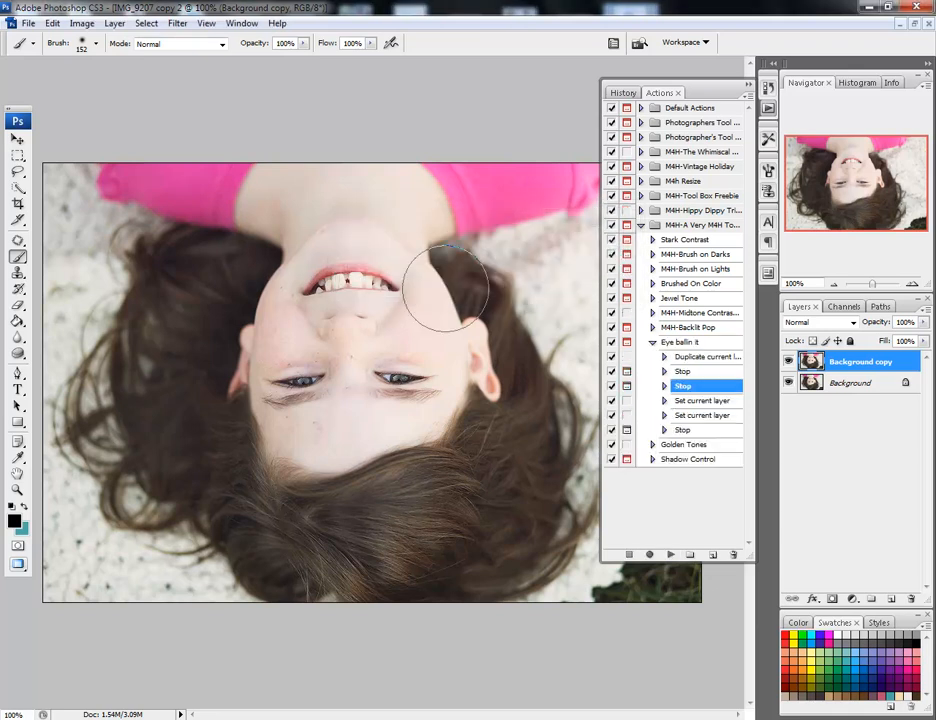
# Step: Lasso both eyes on the background copy and copy the selection onto its own layer
pyautogui.click(18, 171)
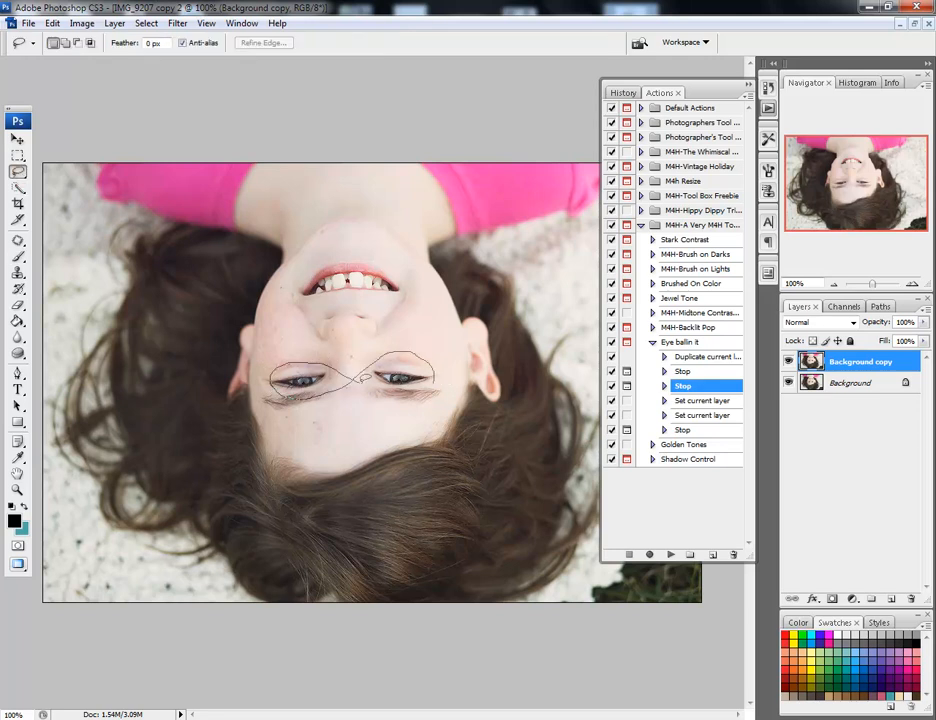
pyautogui.moveTo(266, 400); pyautogui.dragTo(268, 395)
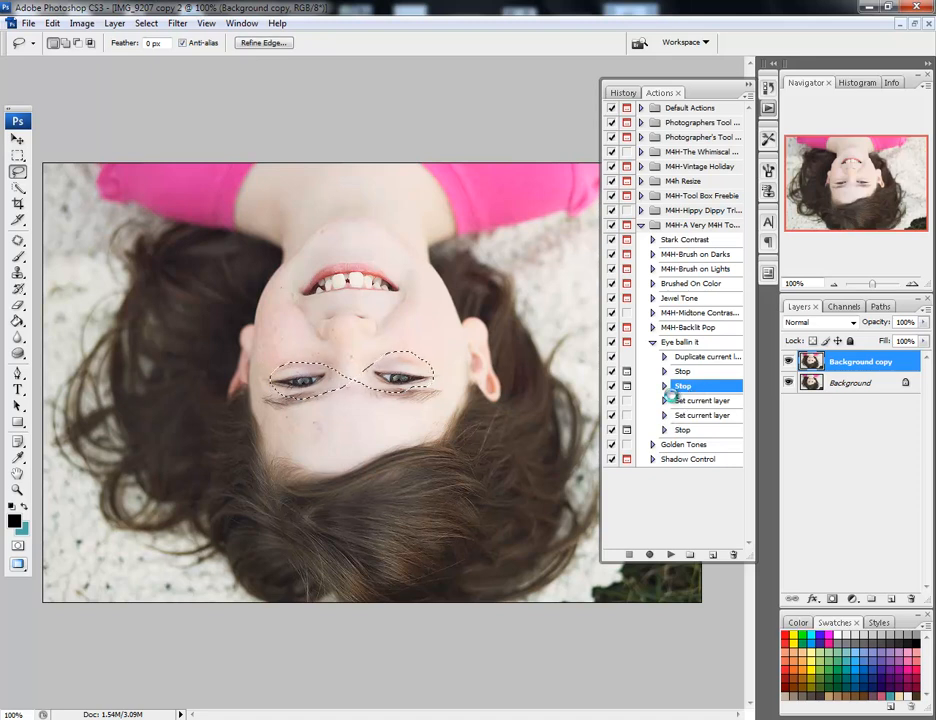
pyautogui.hotkey('ctrl', 'j')
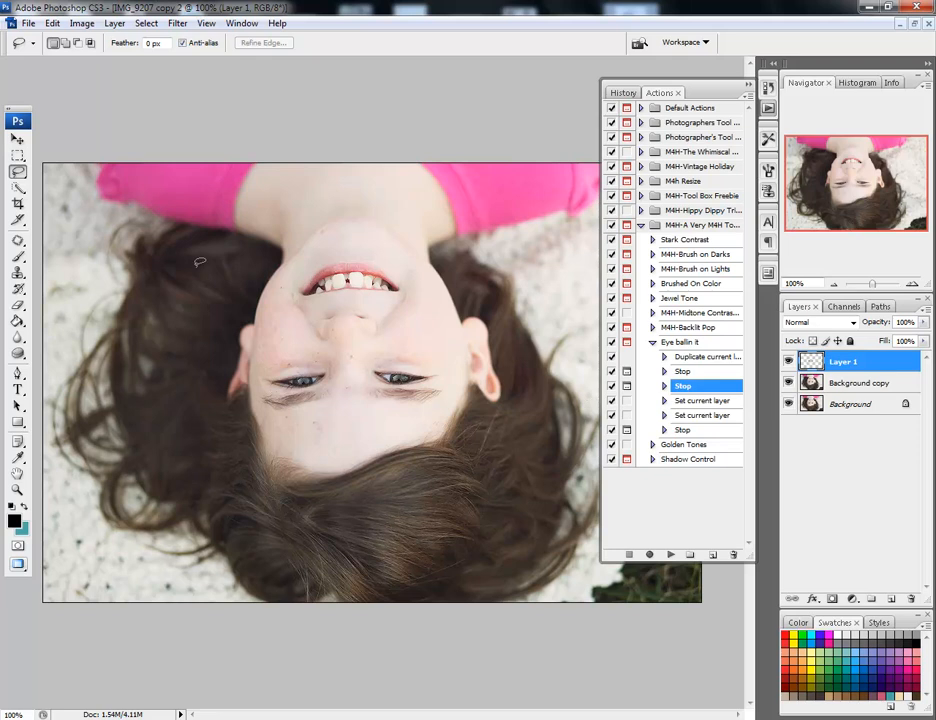
# Step: Continue the Eye ballin it action through its remaining messages and set the eye layer's opacity to 28%
pyautogui.click(18, 305)
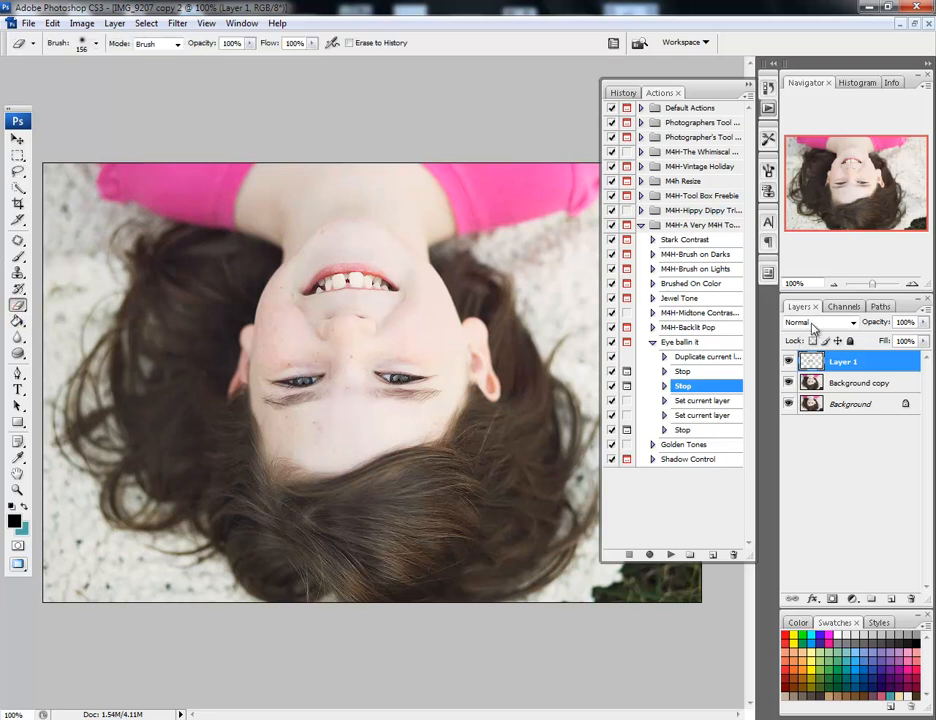
pyautogui.click(670, 554)
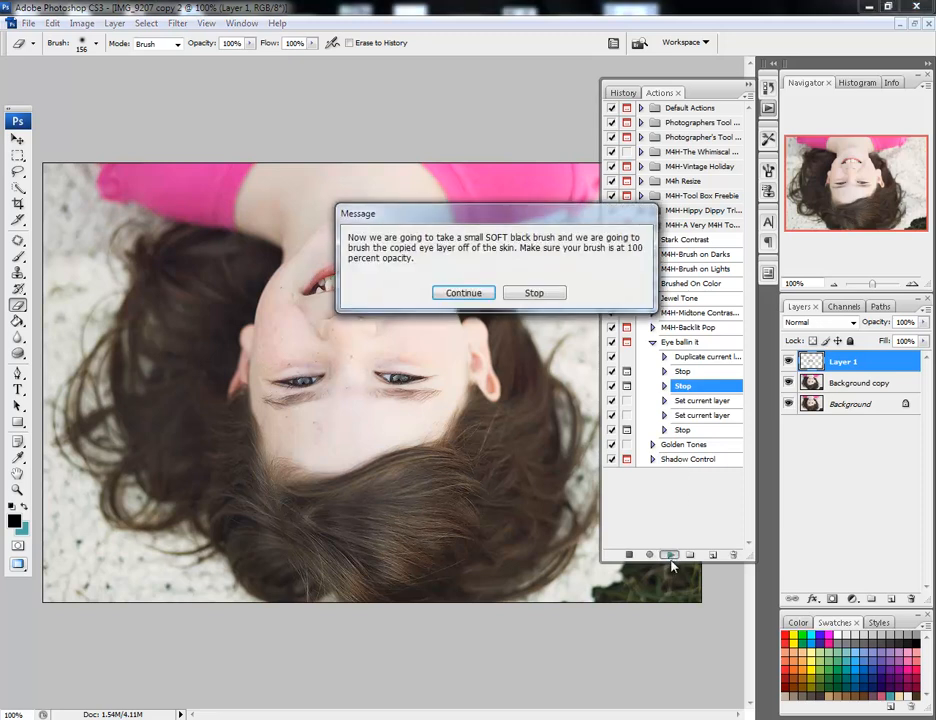
pyautogui.click(476, 293)
pyautogui.click(466, 290)
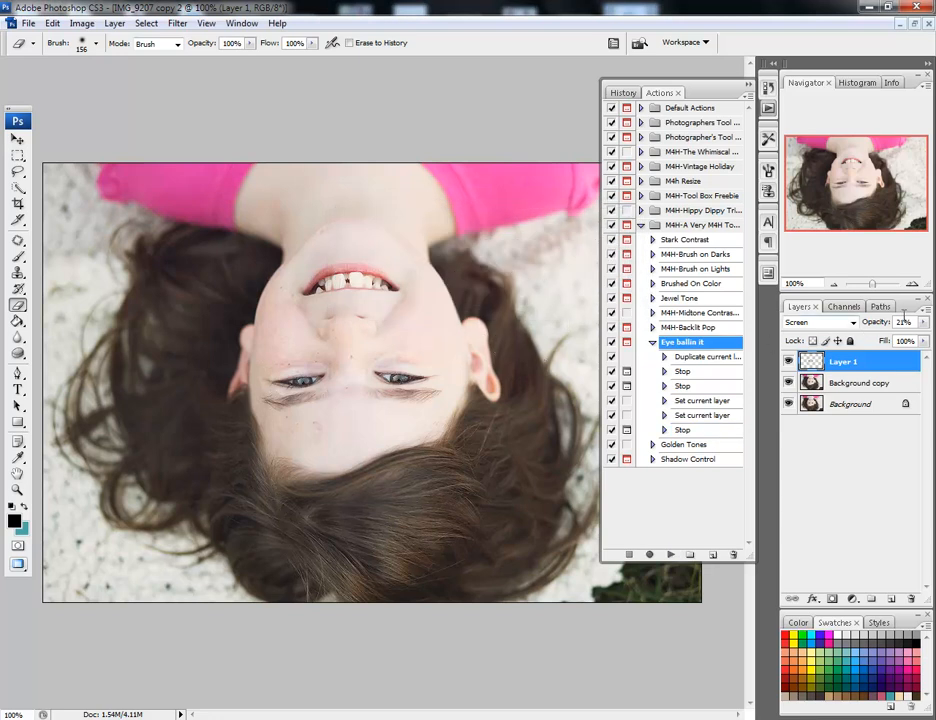
pyautogui.moveTo(923, 322); pyautogui.dragTo(868, 340)
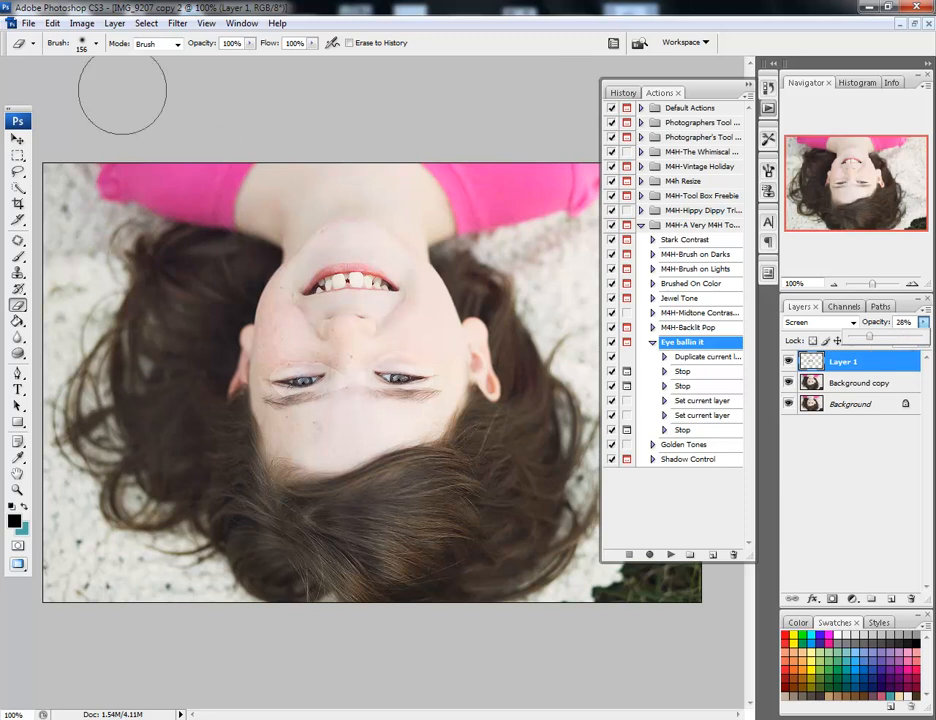
# Step: Erase the brightened skin around the eyes with a soft 42 px eraser and flatten the image
pyautogui.click(96, 45)
pyautogui.click(80, 85)
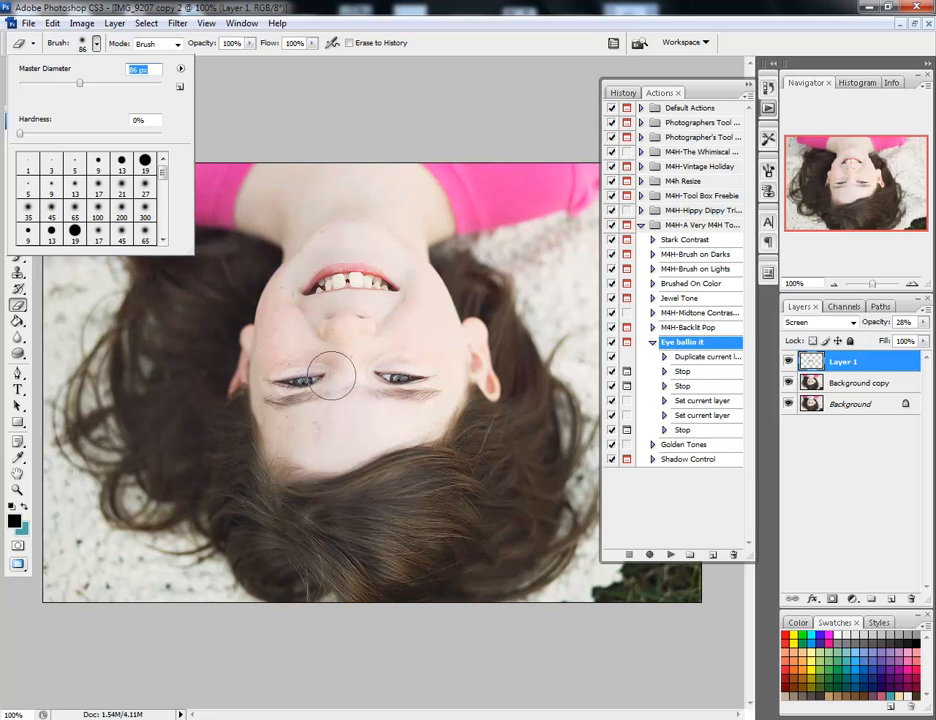
pyautogui.moveTo(80, 83); pyautogui.dragTo(48, 83)
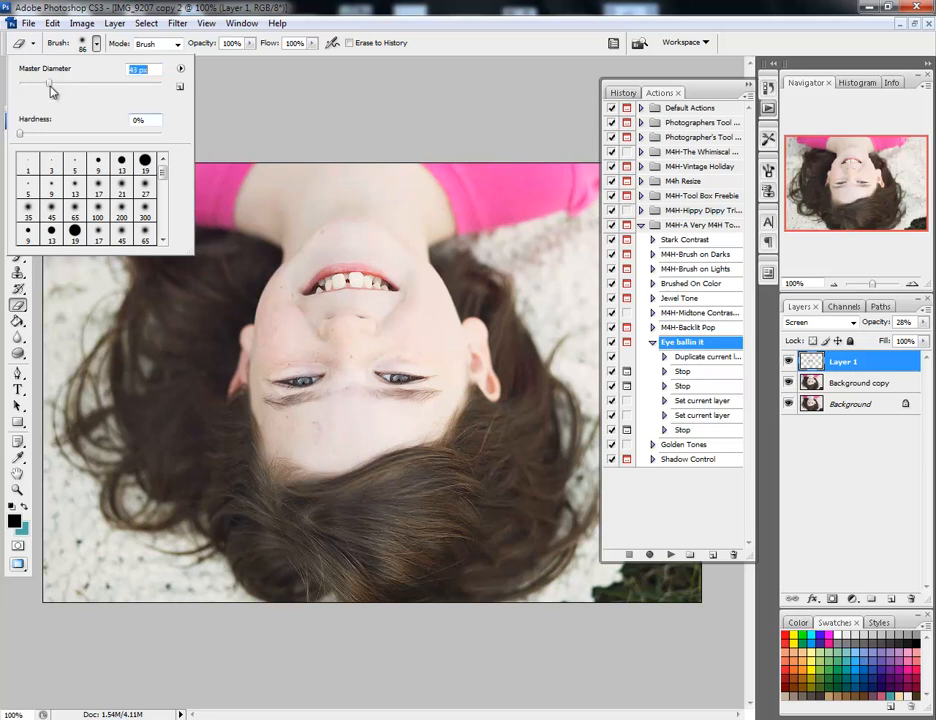
pyautogui.click(335, 364)
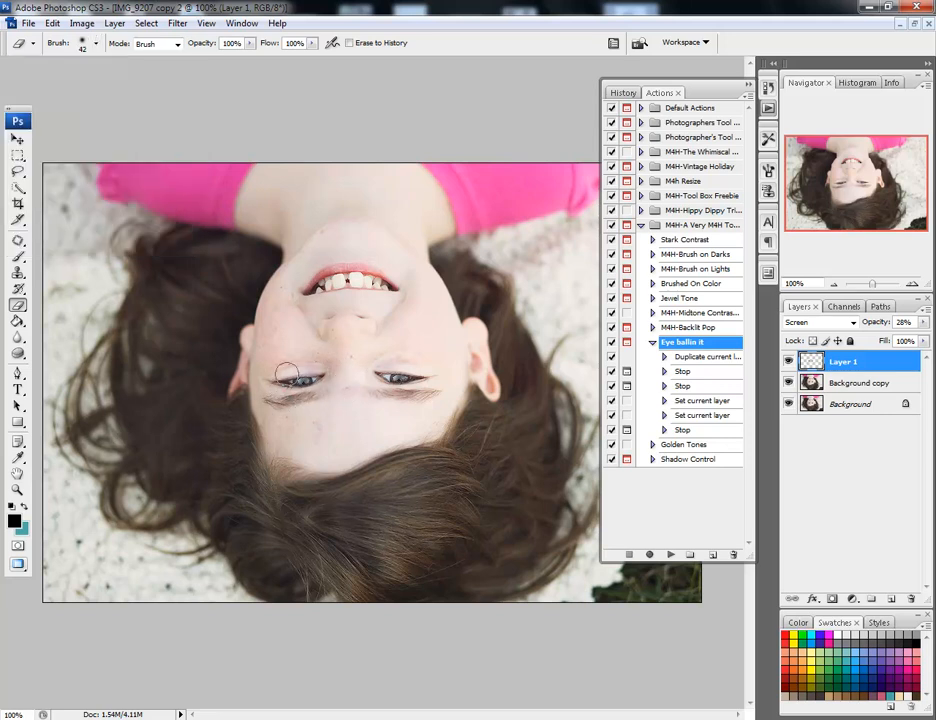
pyautogui.click(50, 23)
pyautogui.click(62, 39)
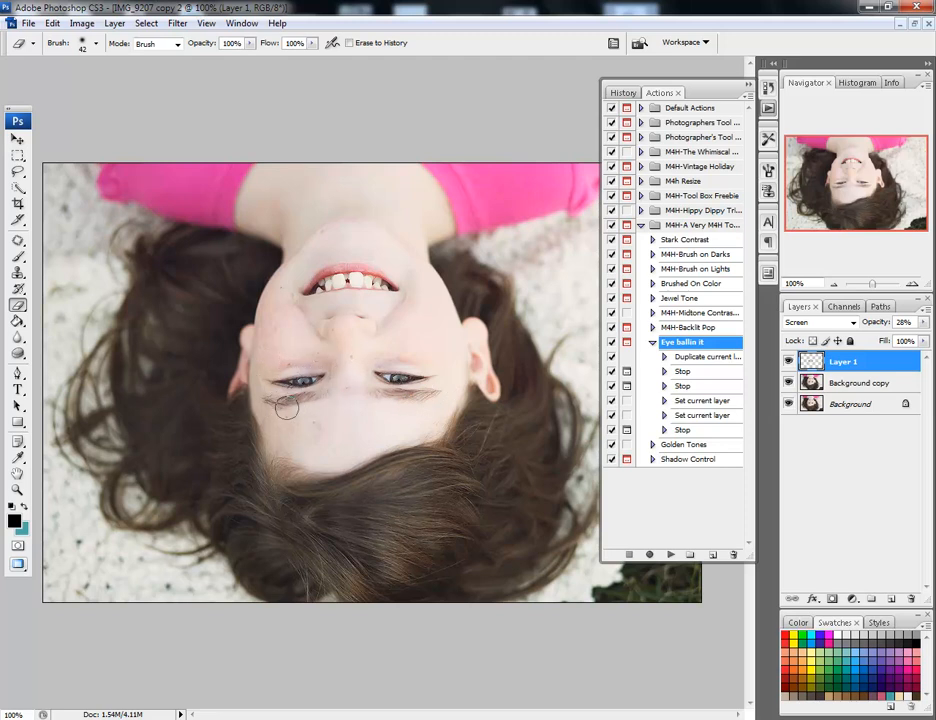
pyautogui.click(114, 23)
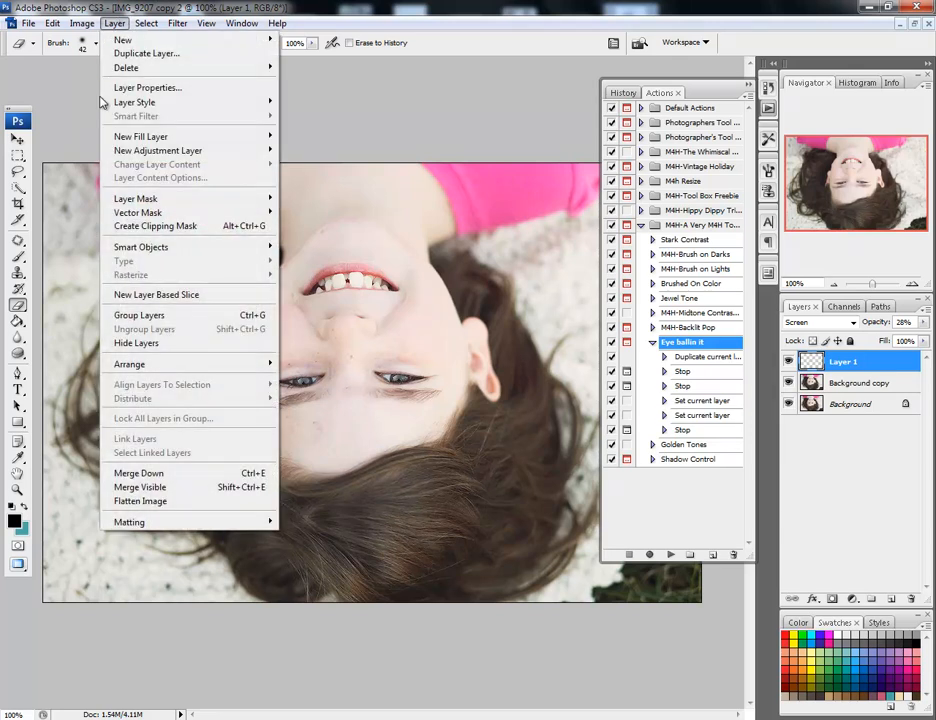
pyautogui.click(150, 501)
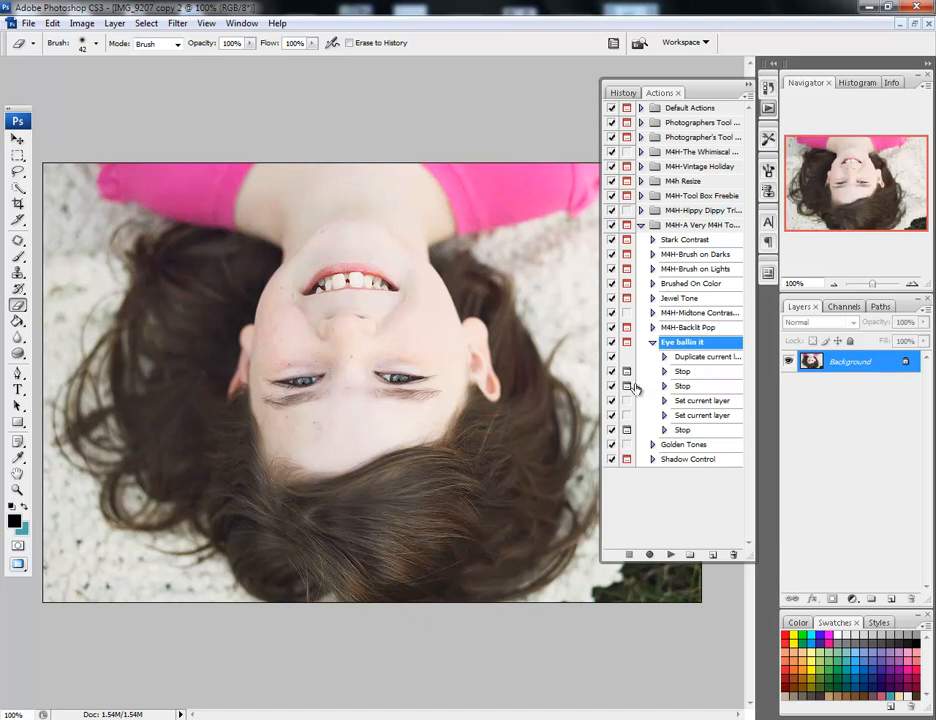
# Step: Run the Stark Contrast action on the portrait through its opacity message, flatten the image and switch to the Move tool
pyautogui.click(652, 342)
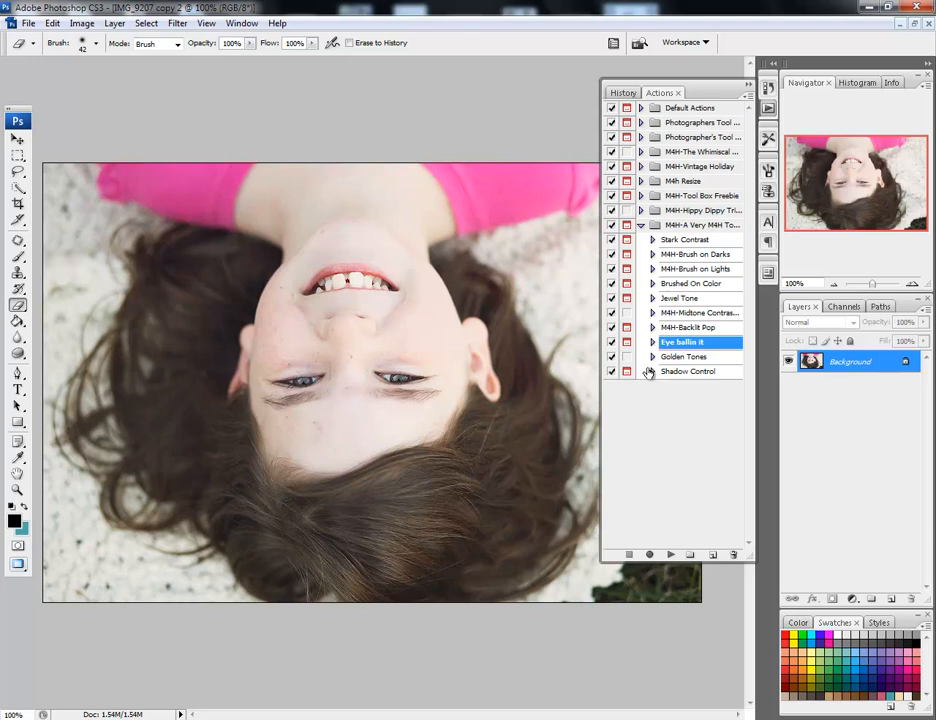
pyautogui.click(680, 241)
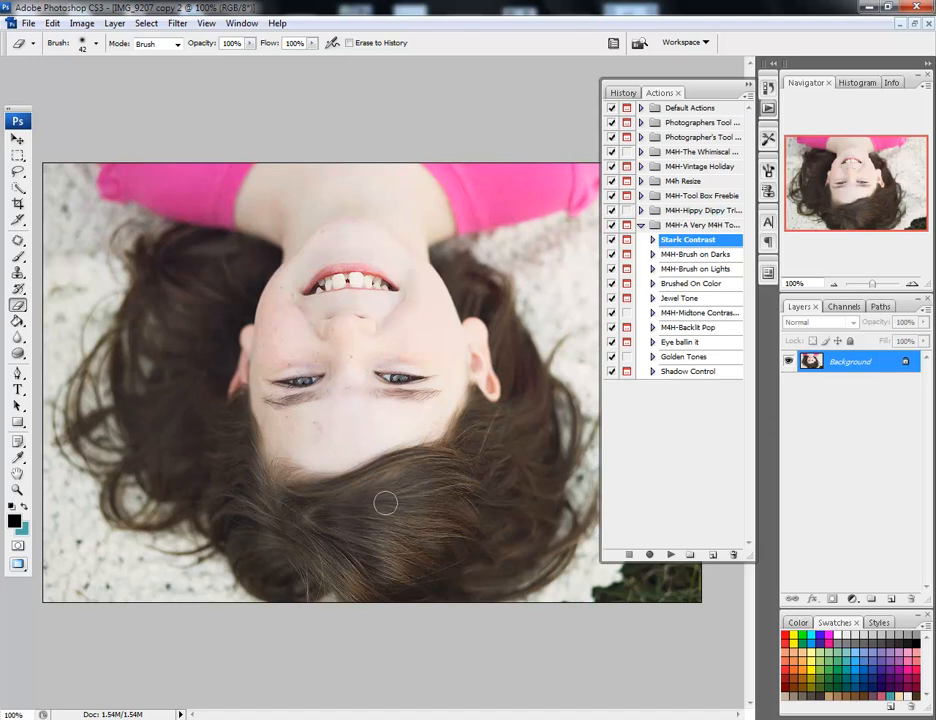
pyautogui.click(670, 555)
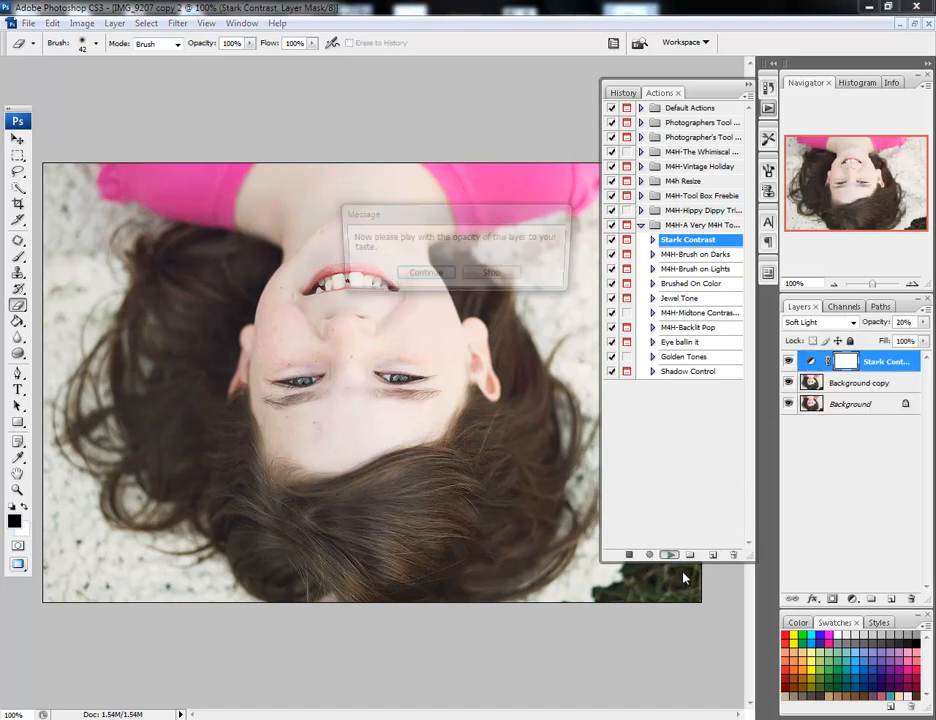
pyautogui.click(424, 276)
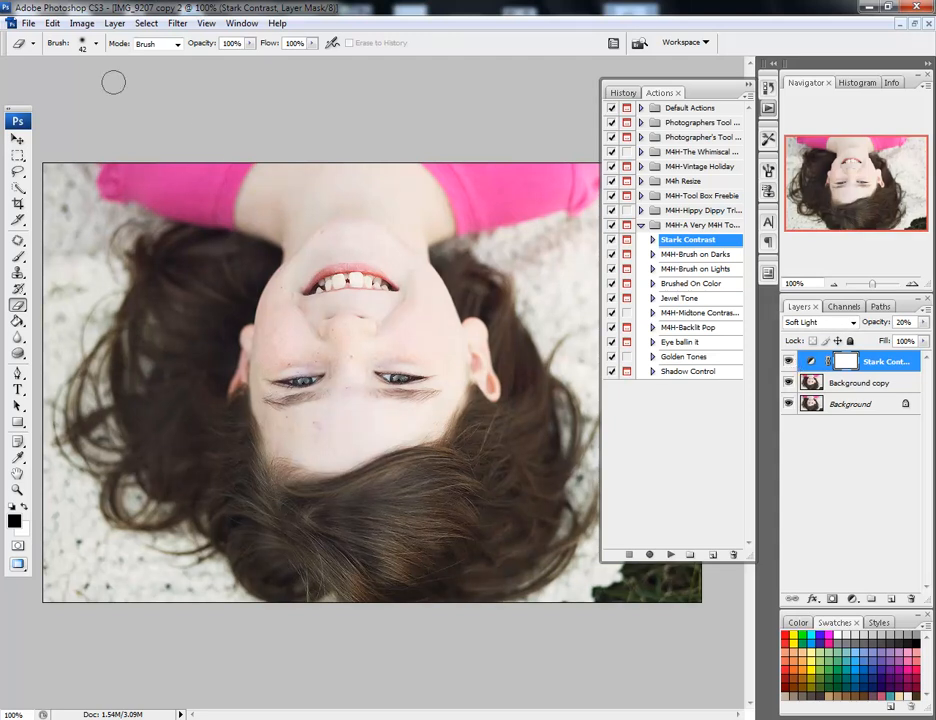
pyautogui.click(114, 23)
pyautogui.click(145, 501)
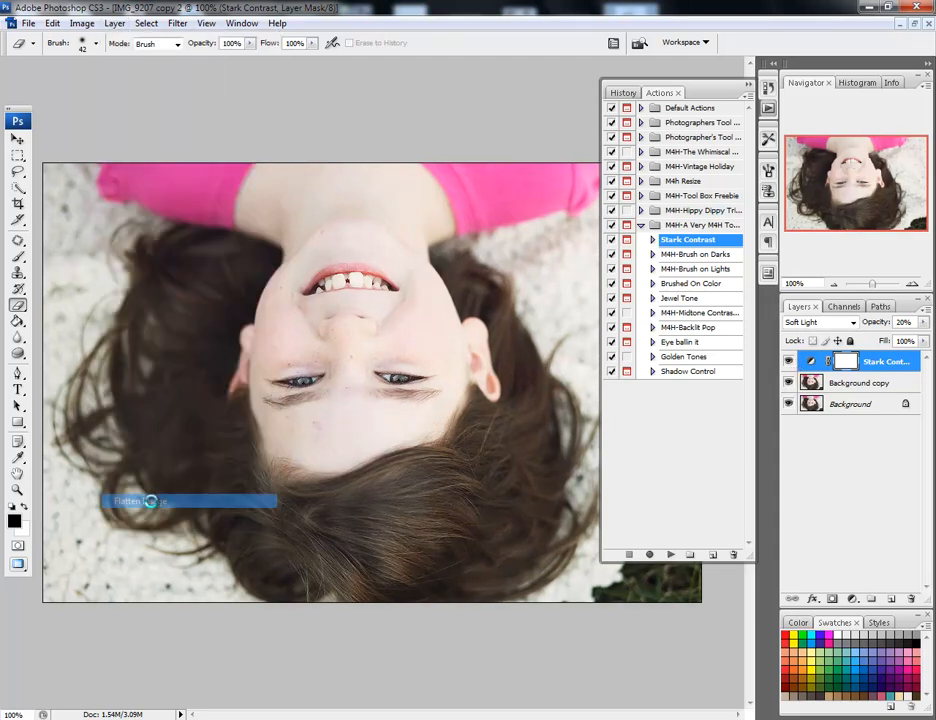
pyautogui.click(20, 137)
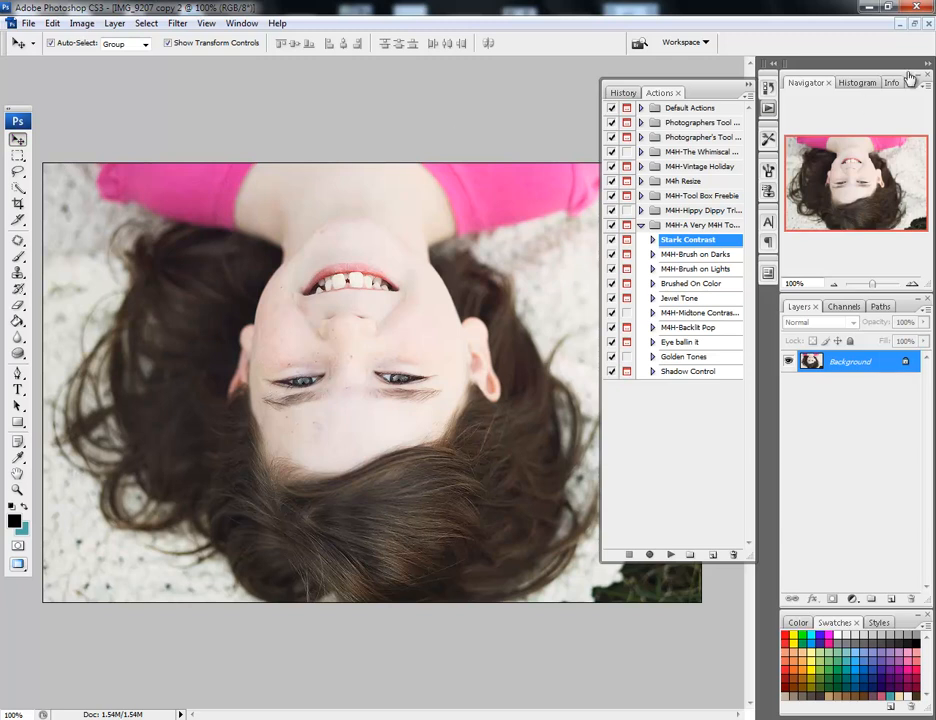
pyautogui.click(914, 23)
pyautogui.moveTo(537, 260); pyautogui.dragTo(510, 224)
pyautogui.doubleClick(510, 224)
# Step: Compare the edited portrait with its opening history snapshot, return to the last Flatten Image state and put the history away
pyautogui.click(626, 93)
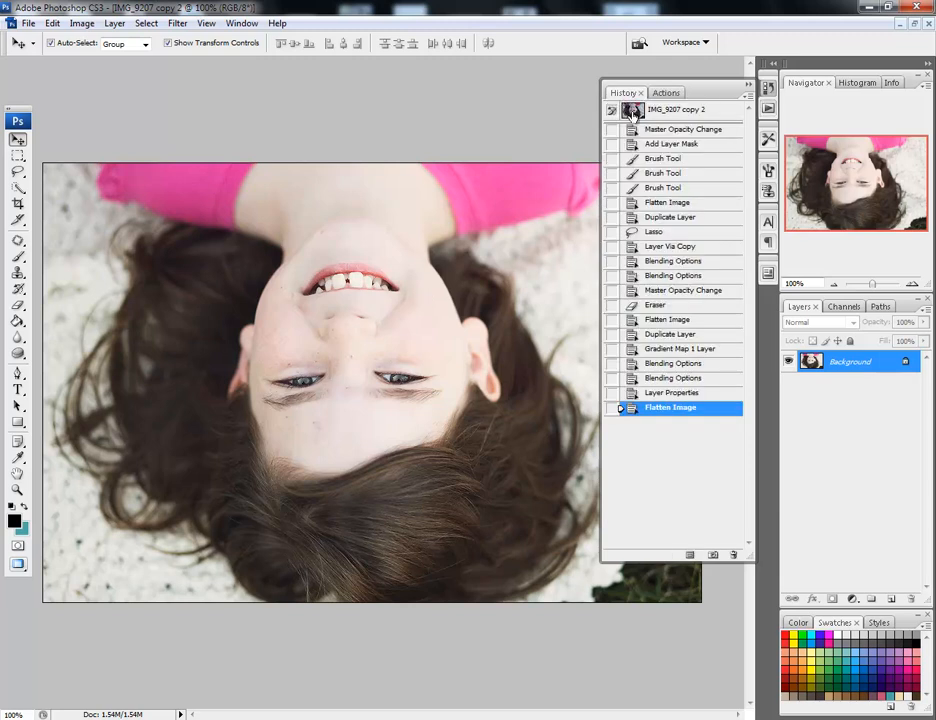
pyautogui.click(636, 112)
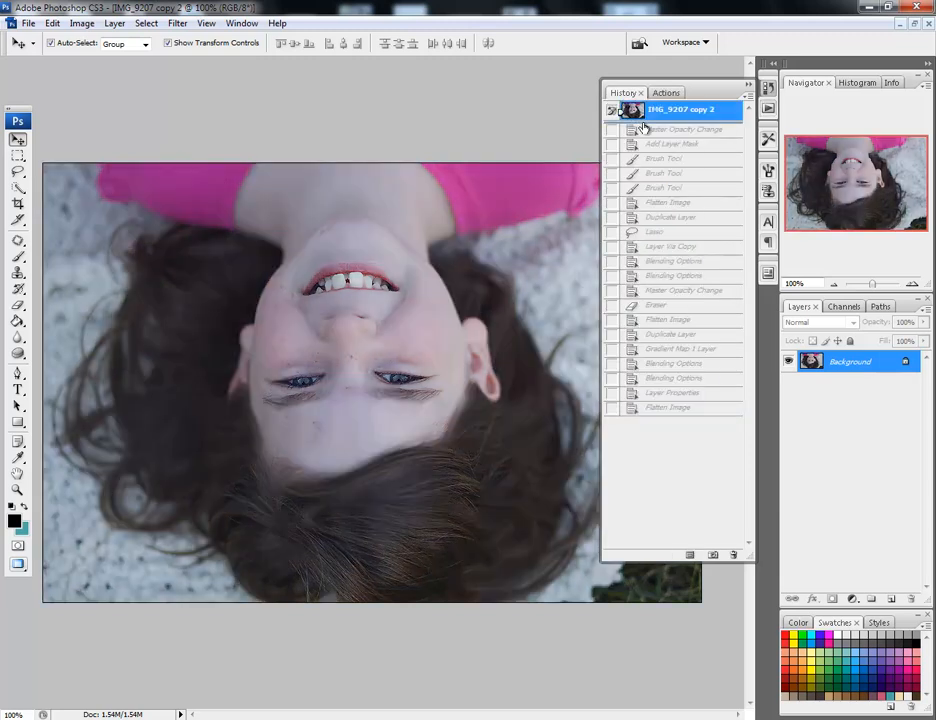
pyautogui.click(660, 409)
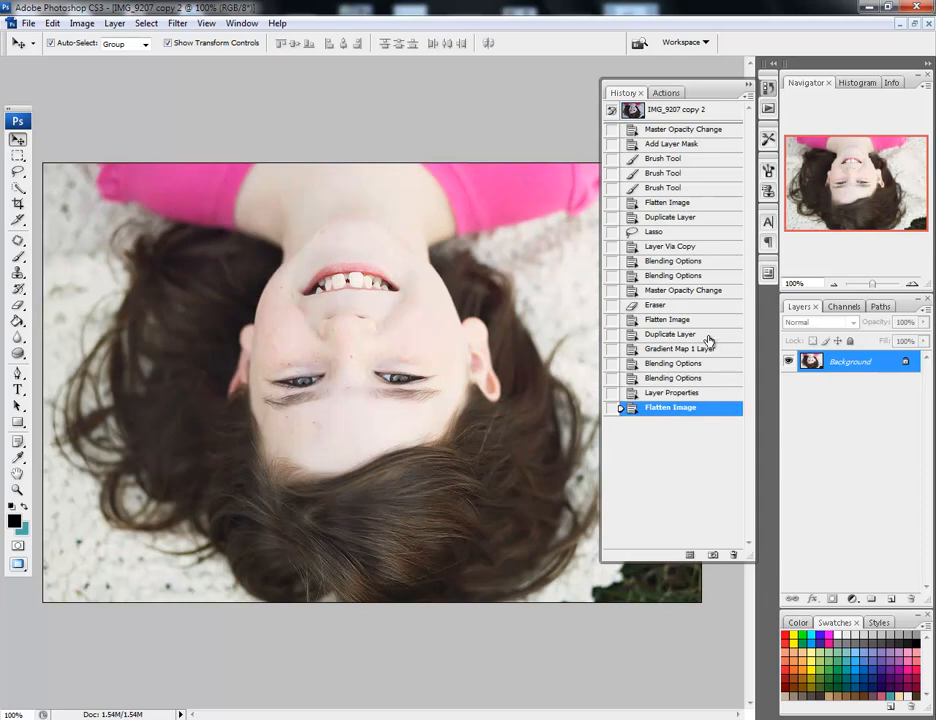
pyautogui.click(748, 85)
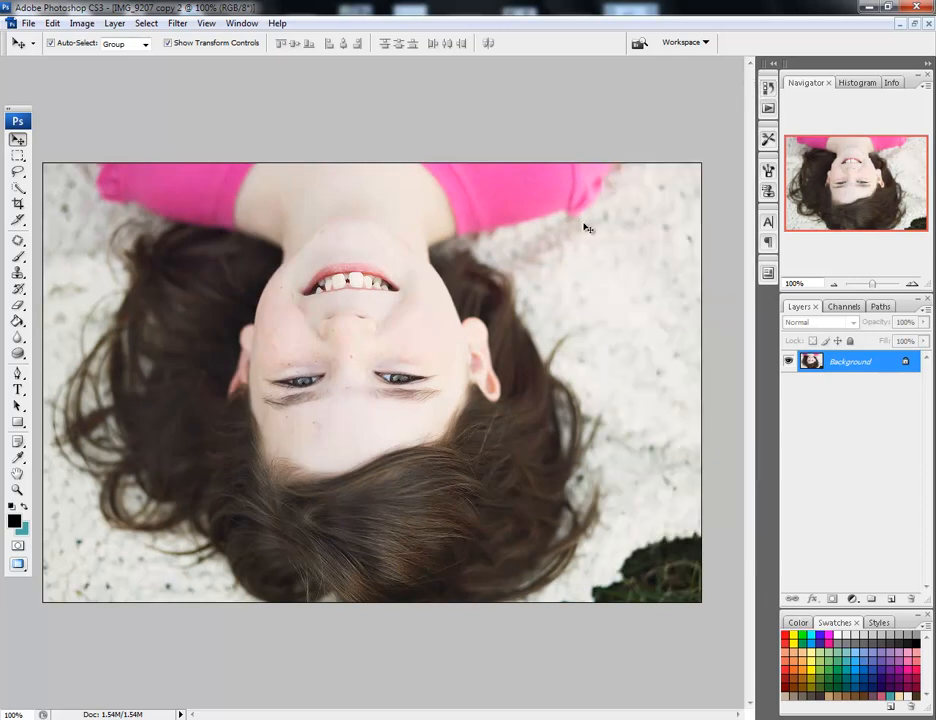